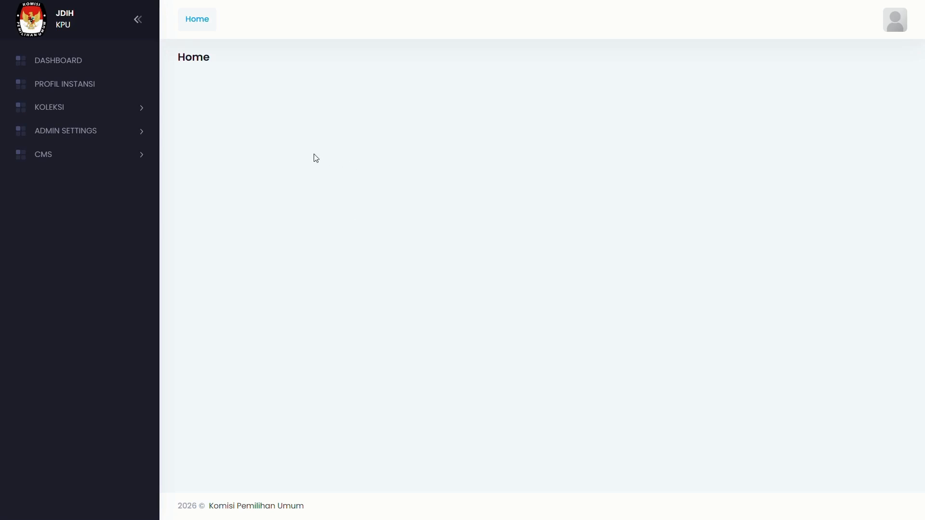
Open the dashboard and examine the legal product statistics and the Keputusan KPU Daerah status chart.
left_click(99, 67)
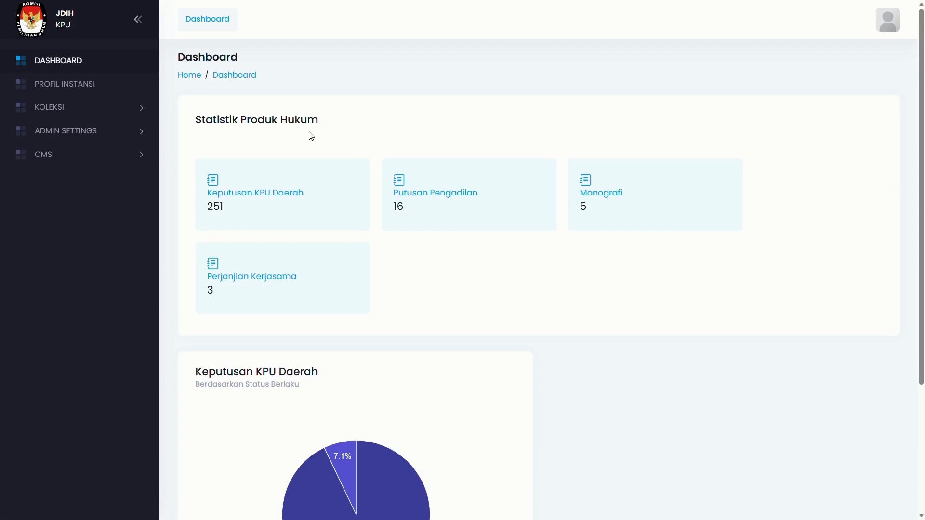
scroll(384, 184, "down", 1)
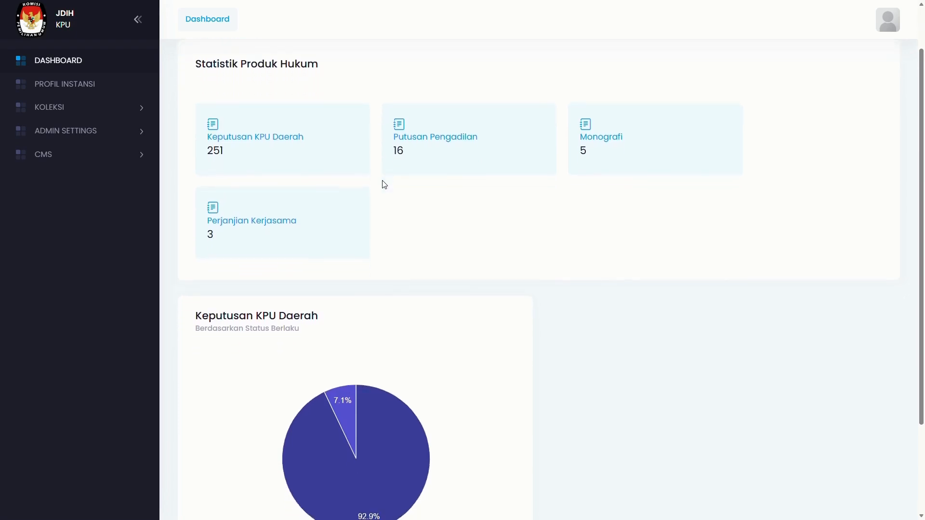
scroll(384, 185, "down", 1)
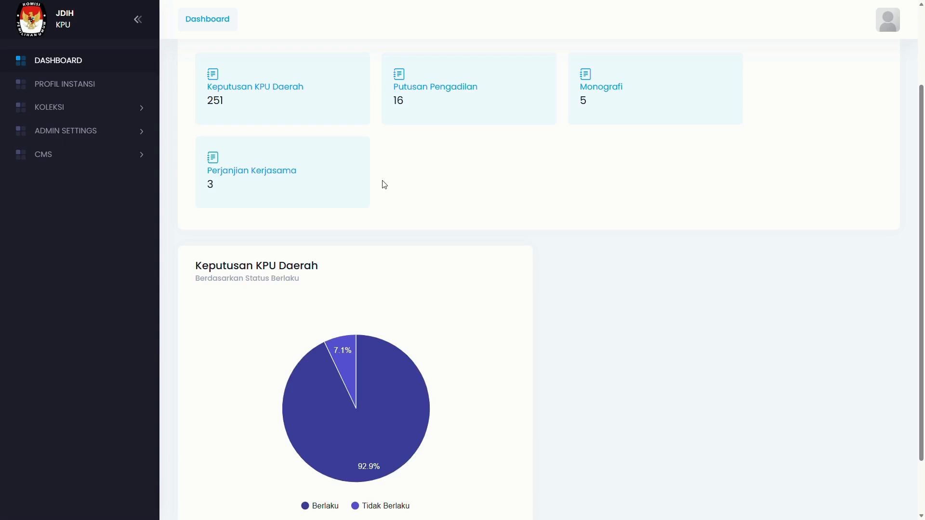
scroll(384, 184, "down", 1)
scroll(384, 184, "up", 2)
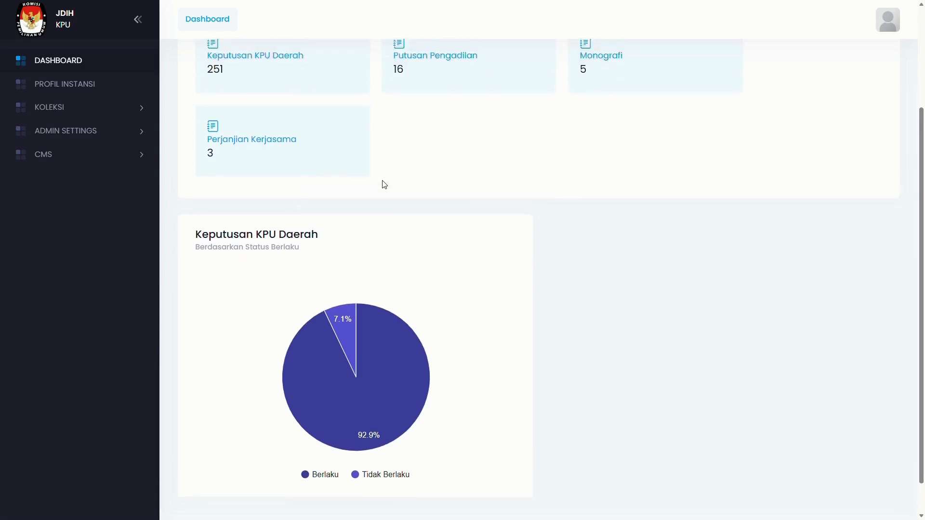
scroll(384, 185, "up", 2)
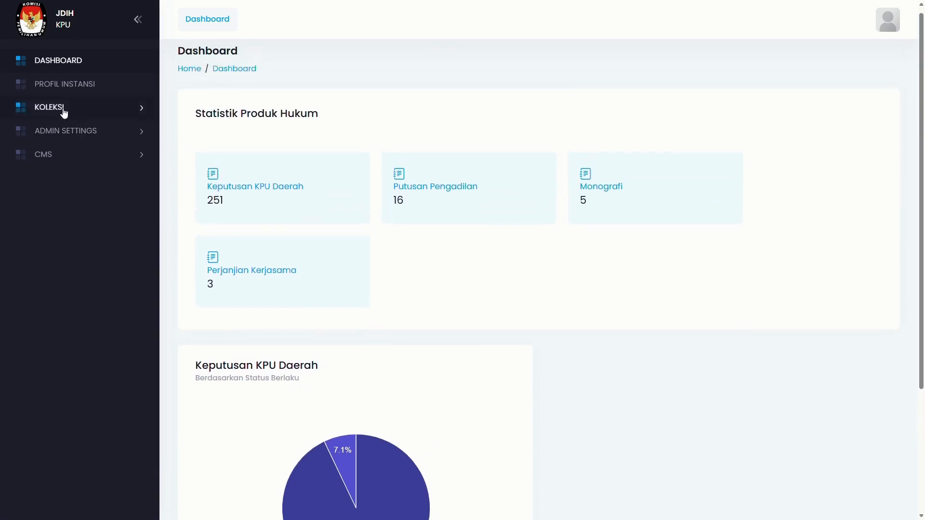
scroll(250, 186, "up", 1)
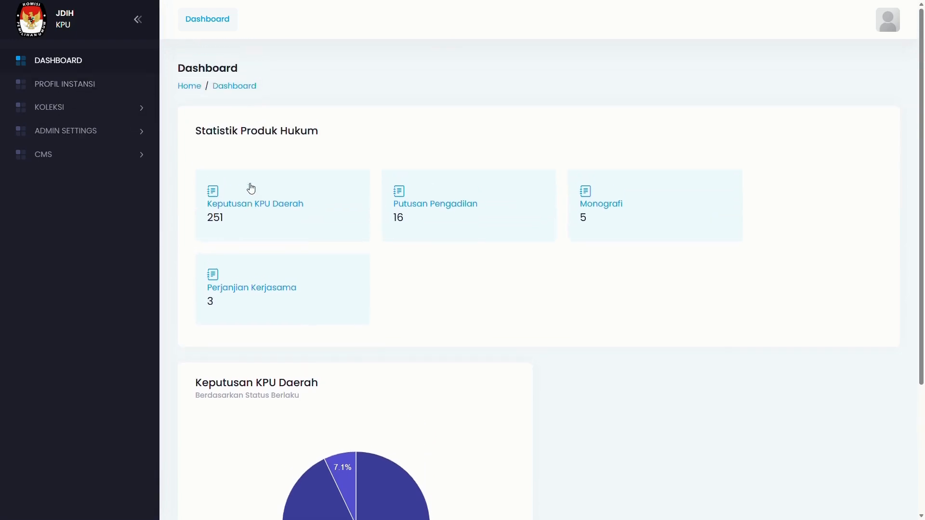
Open the Profil Instansi page and examine its identity fields, from the contact details and social media URLs to the office address.
left_click(100, 88)
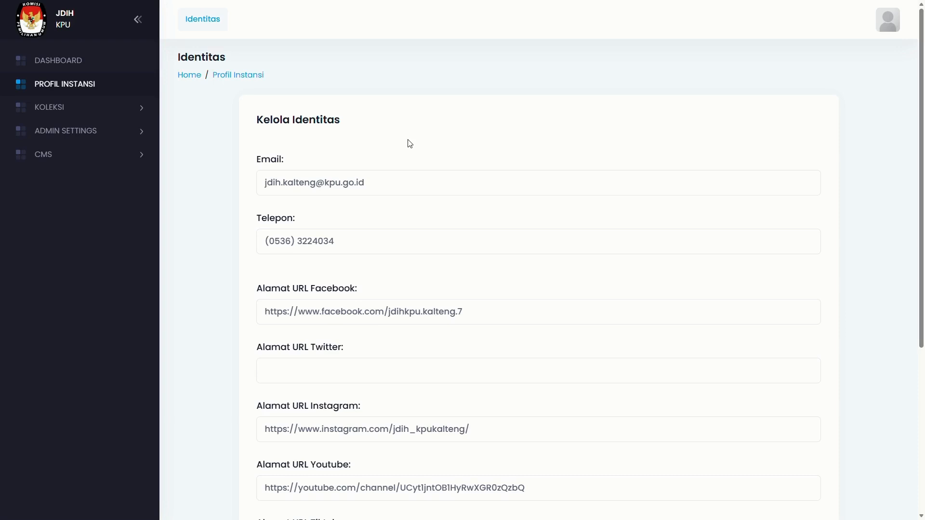
scroll(410, 143, "down", 1)
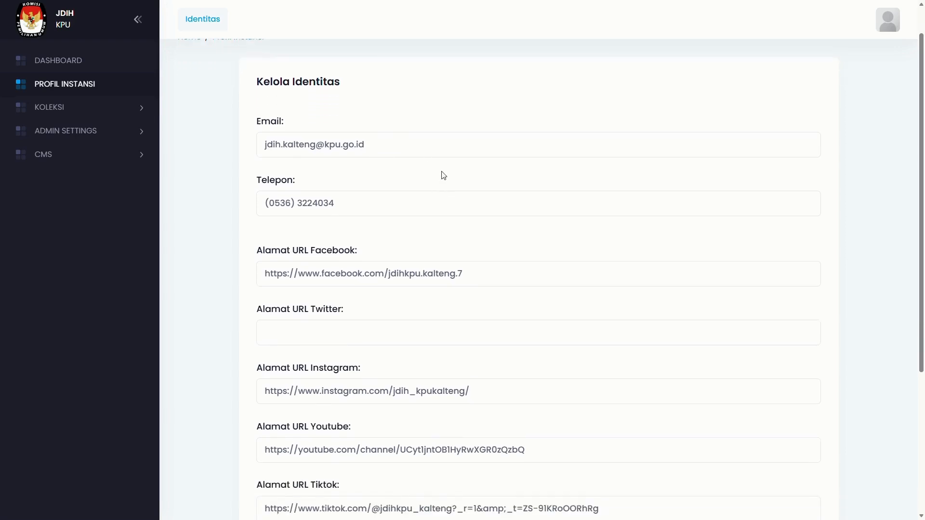
scroll(443, 176, "down", 1)
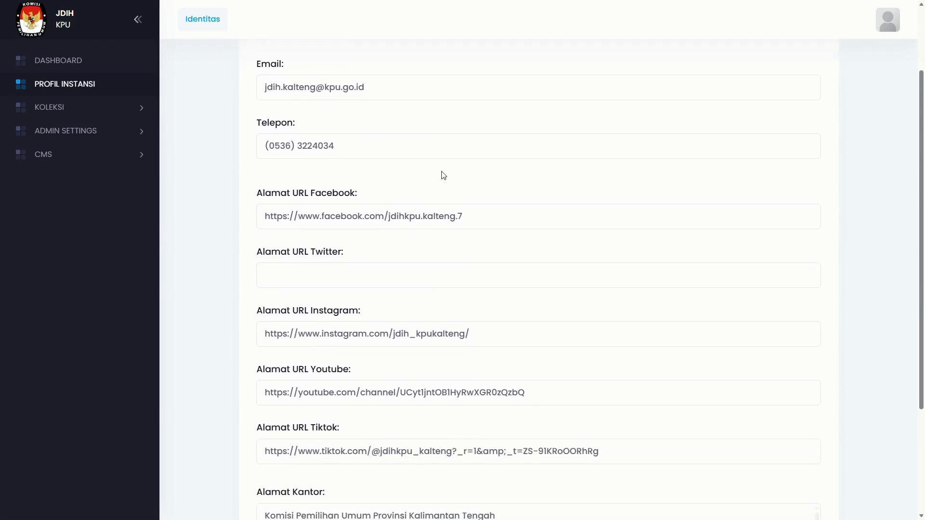
scroll(443, 176, "down", 1)
scroll(443, 175, "down", 2)
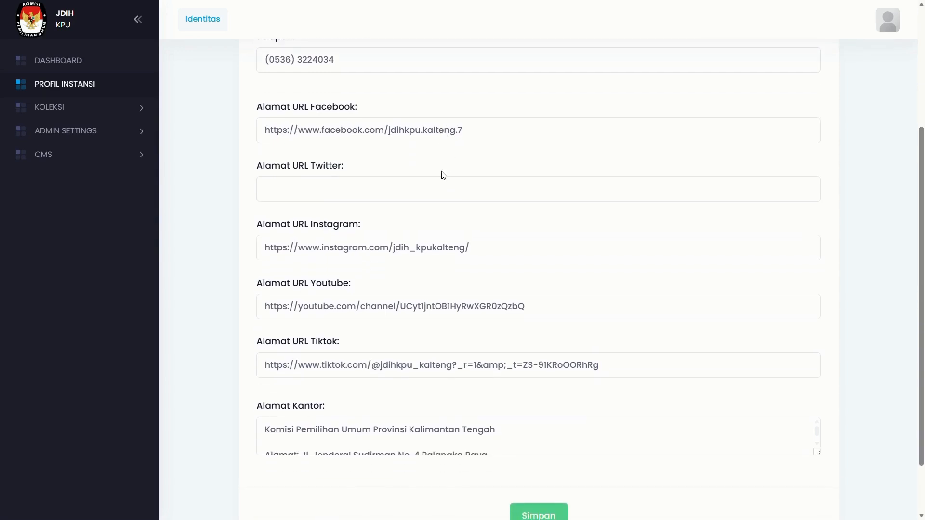
scroll(443, 175, "down", 1)
scroll(444, 175, "down", 1)
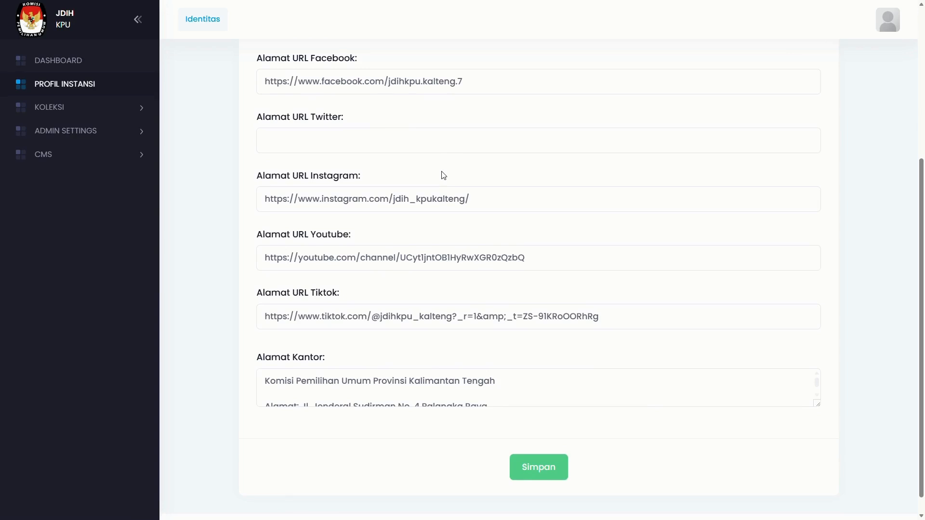
scroll(443, 175, "down", 1)
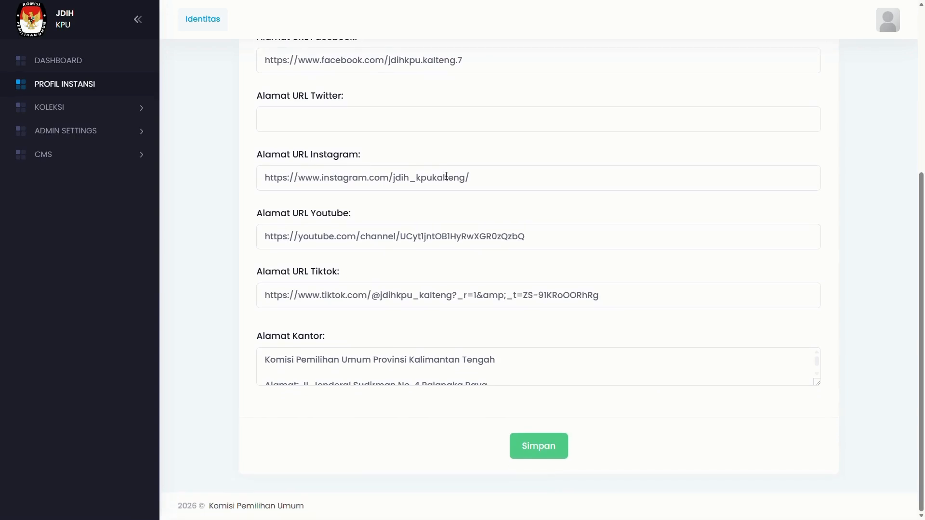
scroll(446, 176, "up", 2)
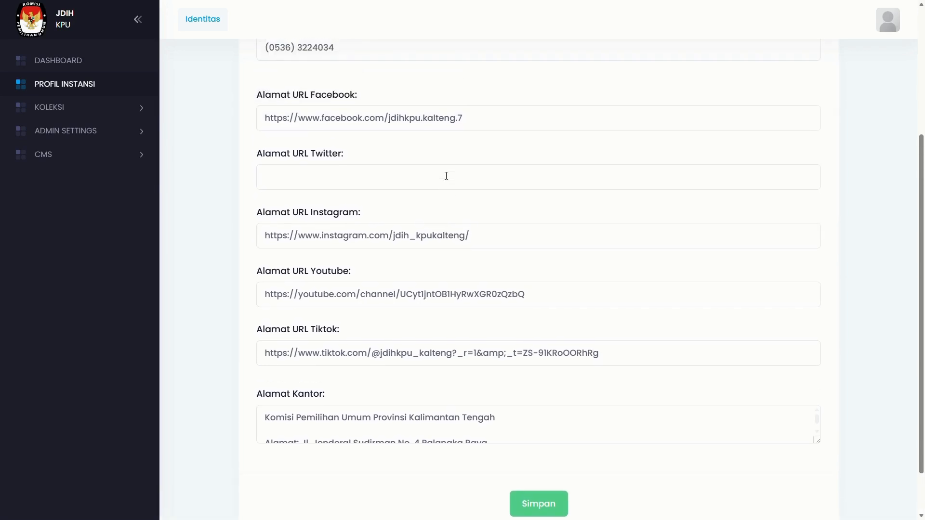
scroll(446, 176, "up", 5)
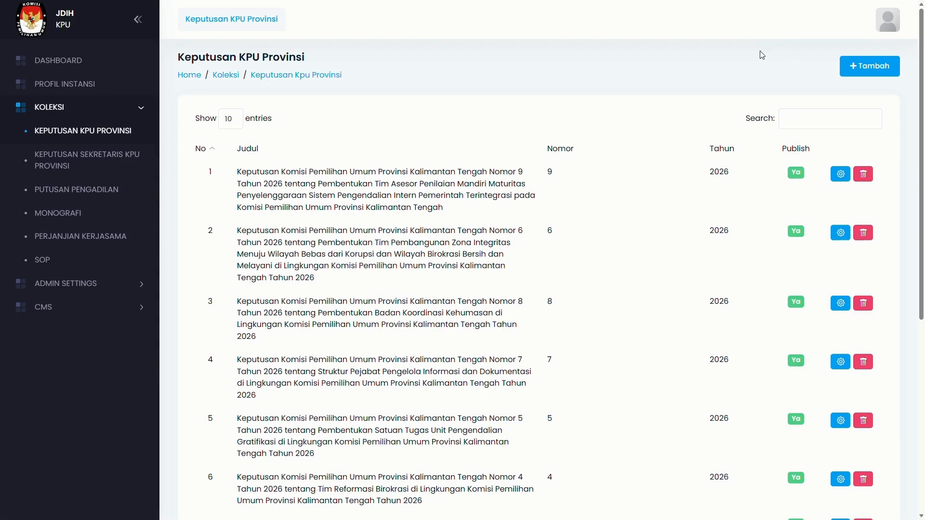
Open the form for adding a Keputusan KPU Provinsi and examine its fields, including status, file uploads and publish options.
scroll(762, 55, "down", 1)
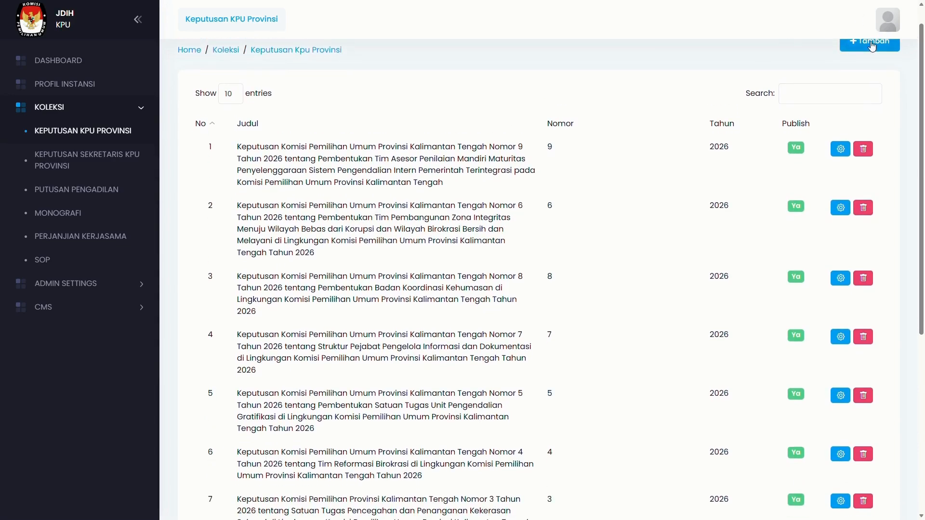
left_click(872, 46)
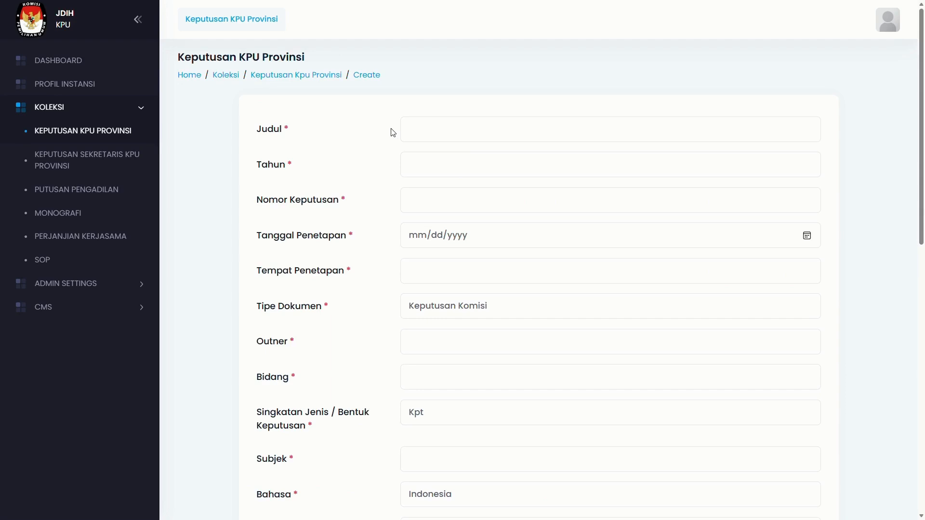
scroll(392, 132, "down", 7)
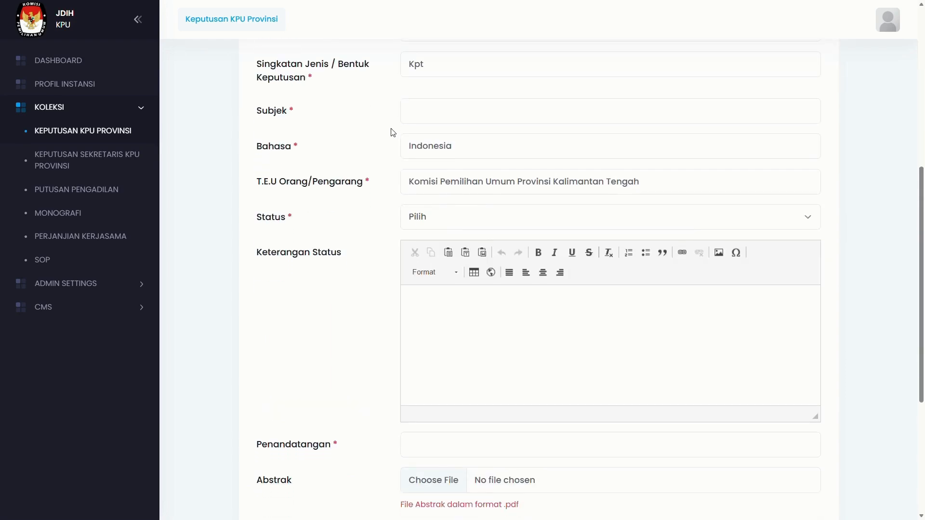
scroll(393, 133, "down", 1)
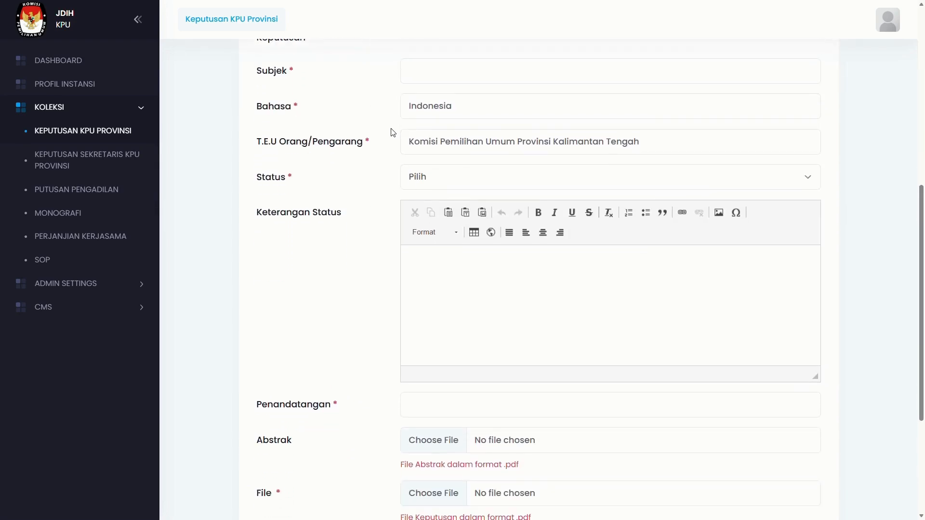
scroll(393, 132, "down", 1)
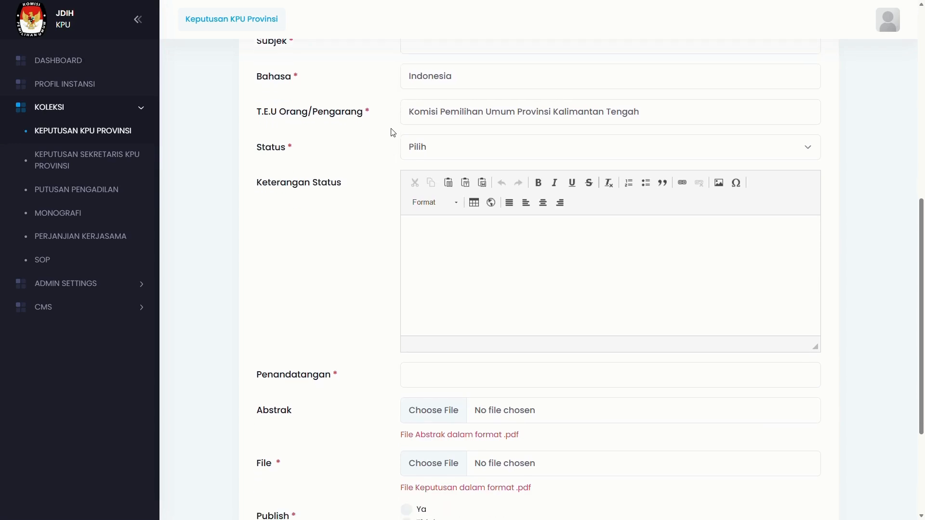
scroll(392, 133, "down", 2)
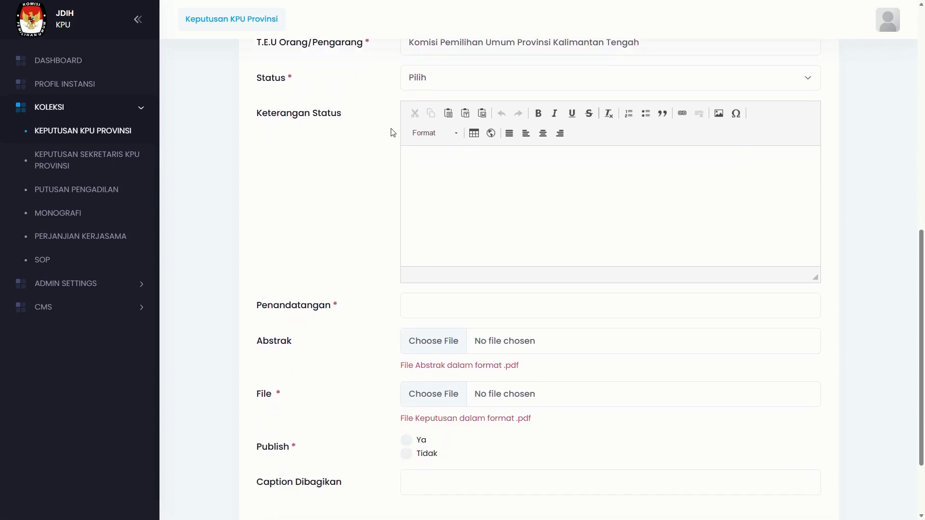
scroll(393, 133, "down", 1)
scroll(393, 132, "down", 2)
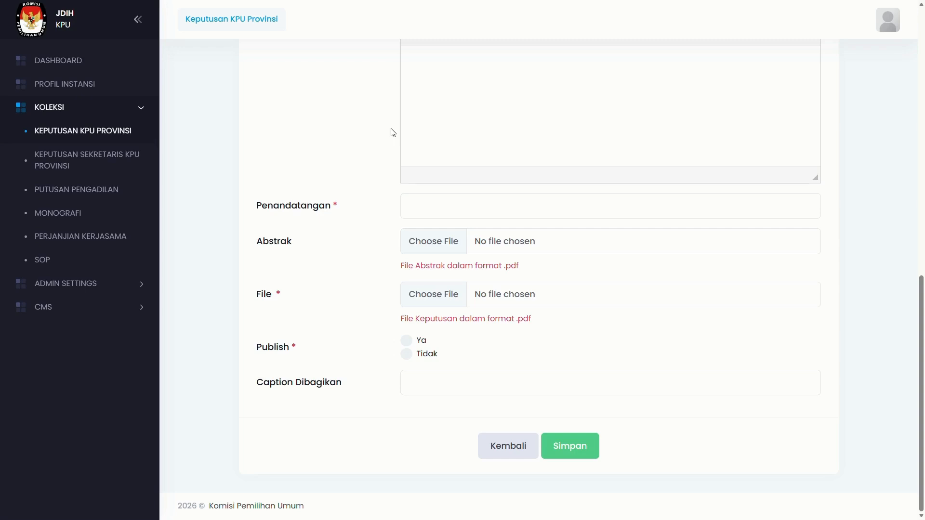
scroll(393, 132, "up", 1)
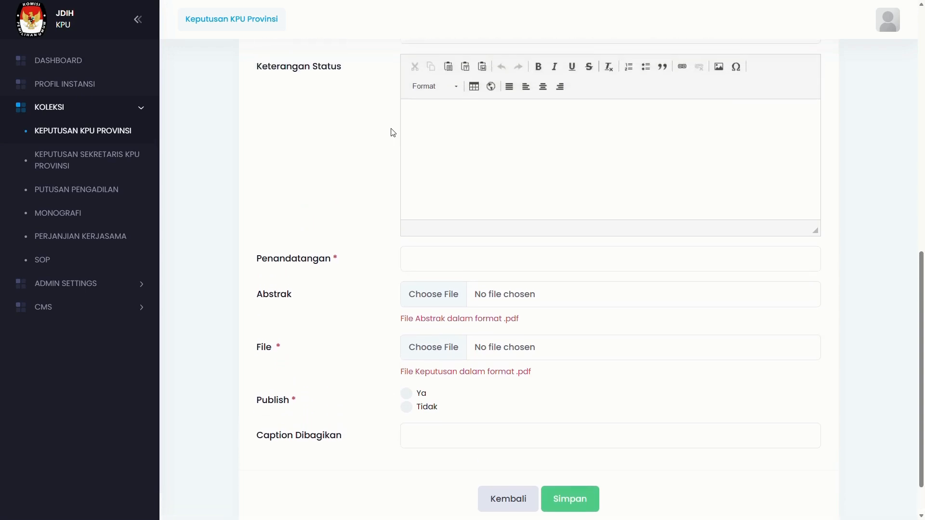
scroll(393, 132, "up", 6)
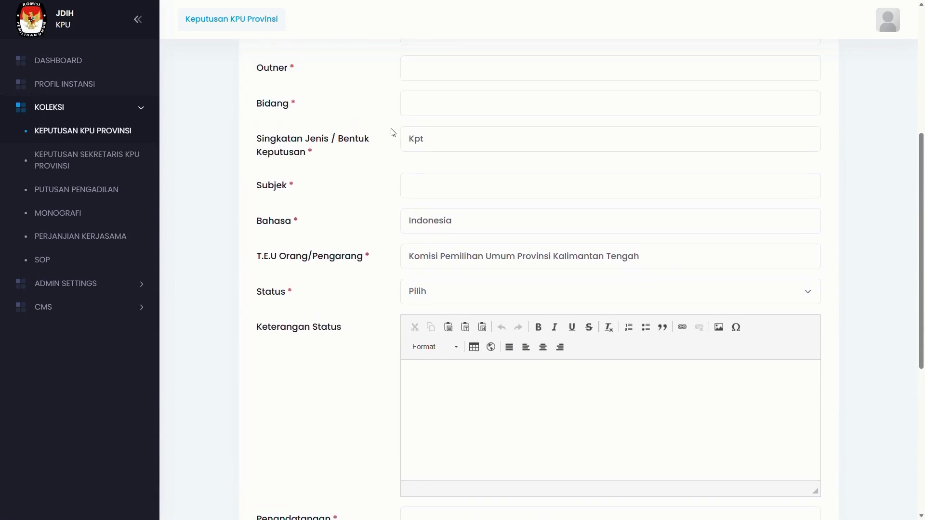
scroll(393, 132, "up", 5)
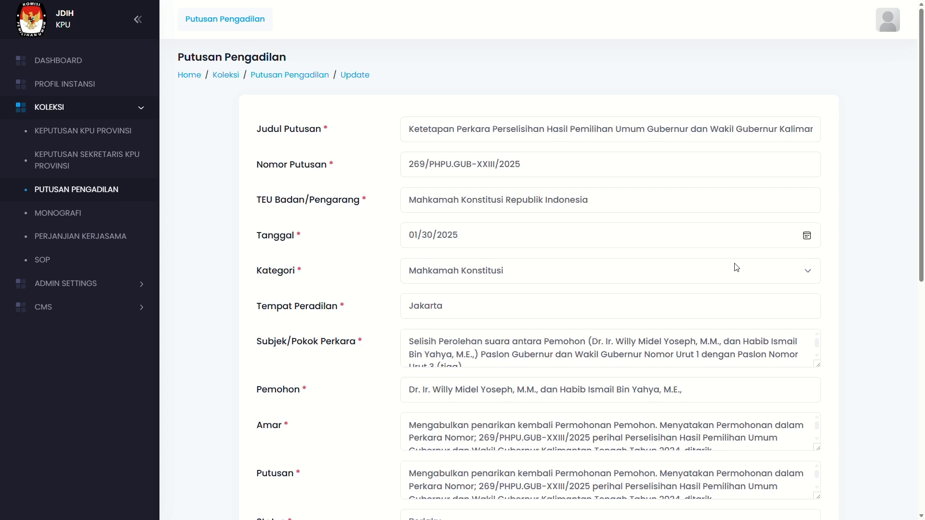
Examine the filled-in fields of the Putusan Pengadilan update form, from the ruling's title through the file uploads and shared caption.
scroll(736, 267, "down", 3)
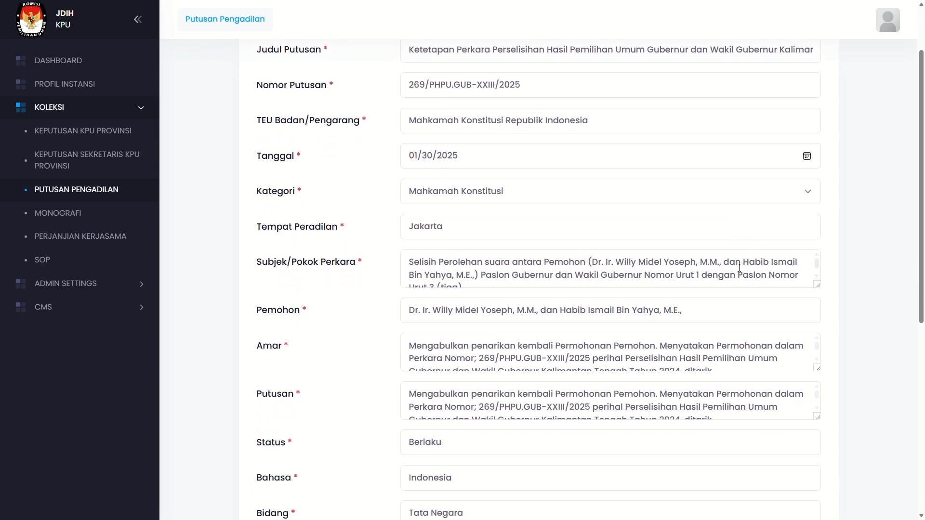
scroll(739, 268, "down", 5)
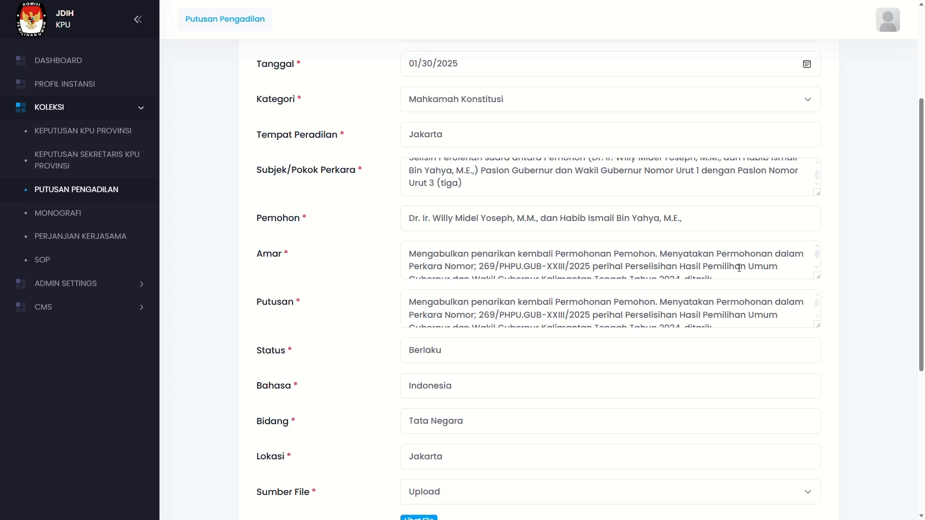
scroll(740, 267, "up", 6)
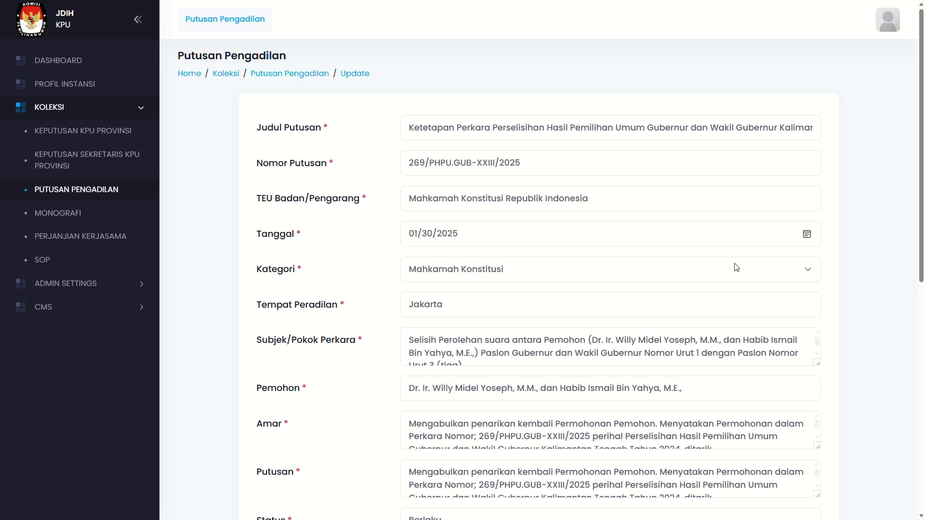
scroll(736, 268, "down", 2)
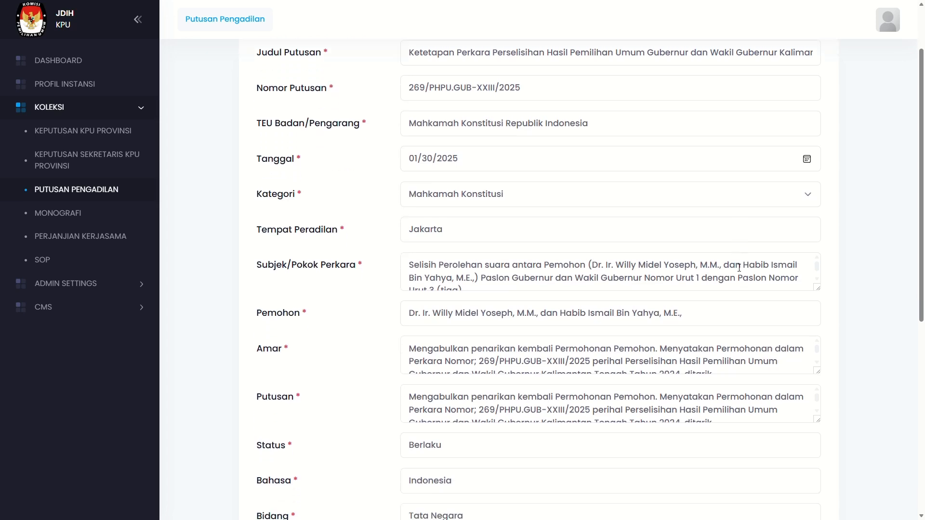
scroll(739, 267, "down", 3)
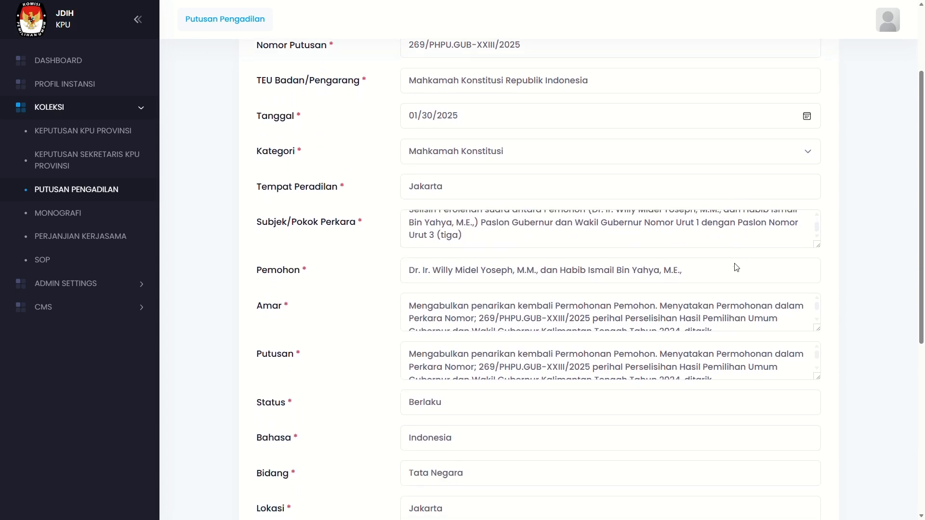
scroll(736, 268, "down", 3)
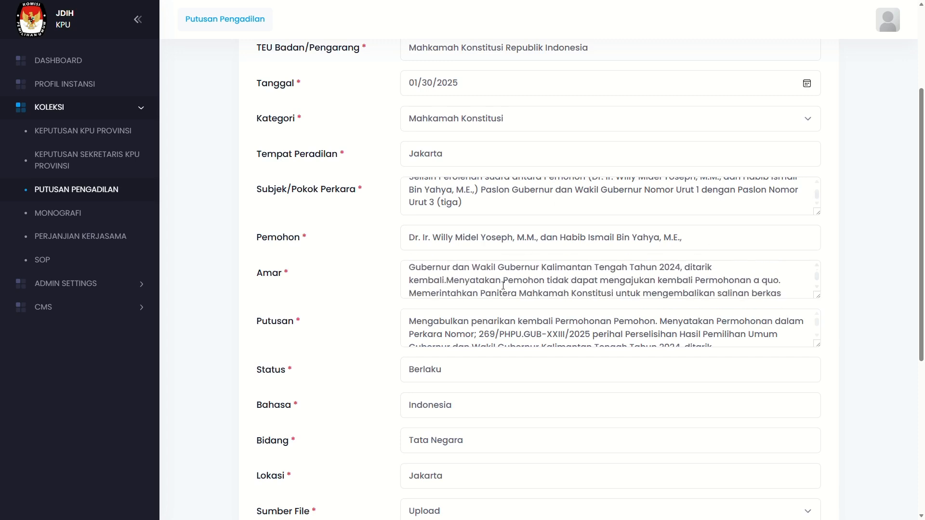
scroll(504, 286, "down", 3)
scroll(308, 319, "down", 1)
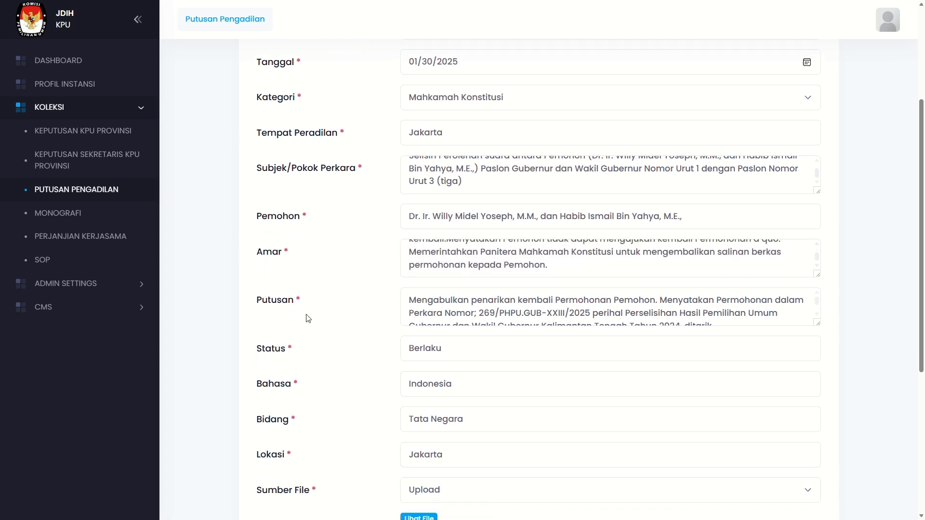
scroll(309, 319, "down", 1)
scroll(308, 319, "down", 1)
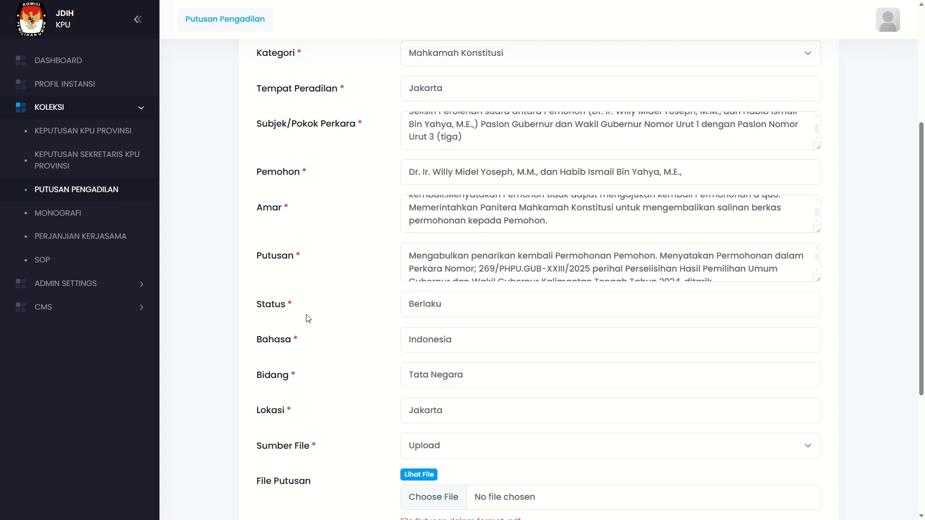
scroll(308, 318, "down", 1)
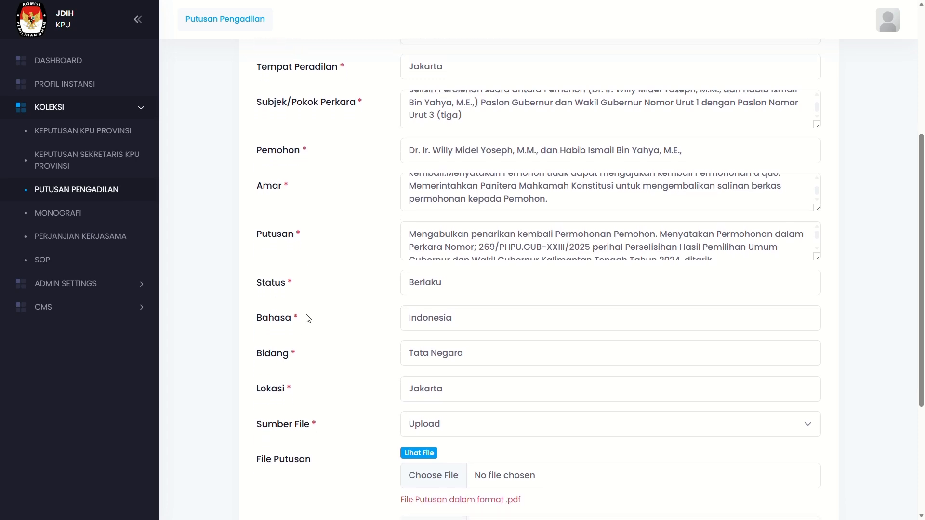
scroll(308, 318, "down", 1)
scroll(308, 319, "down", 5)
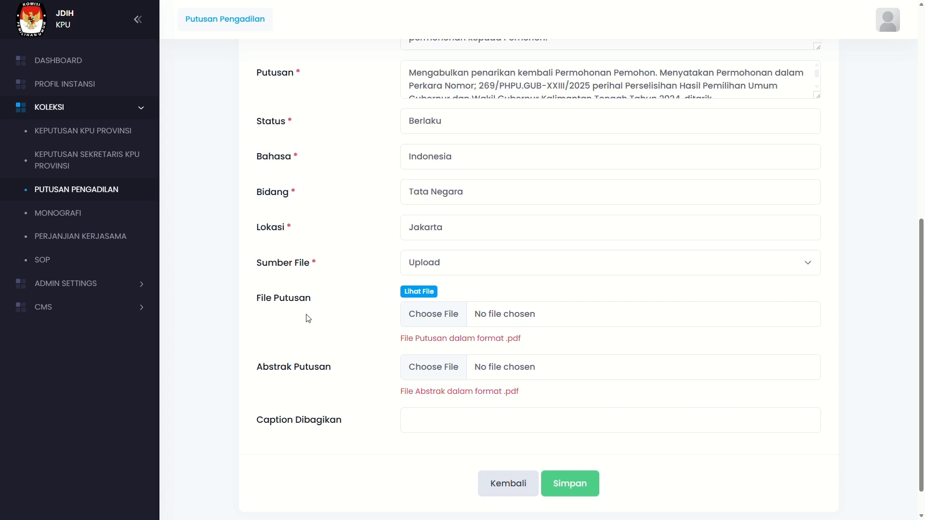
scroll(308, 318, "down", 1)
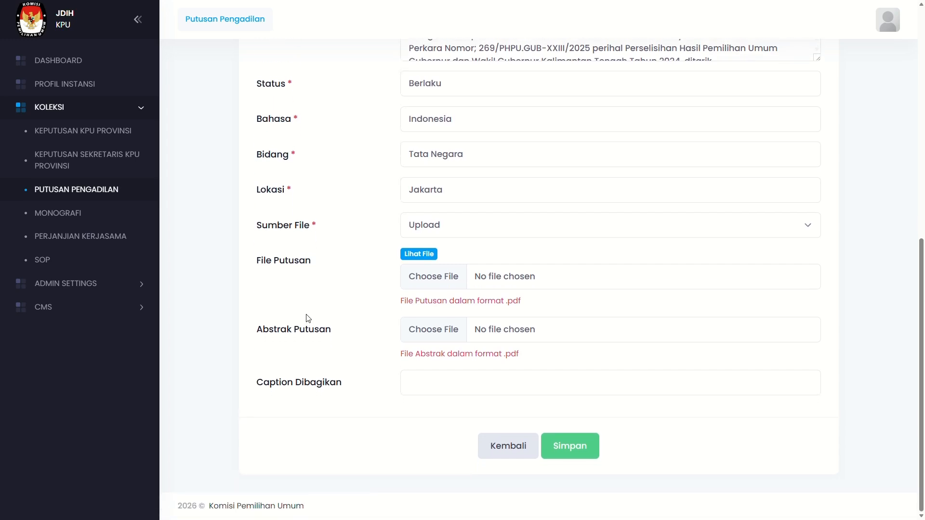
Review the Putusan Pengadilan update form again, from the file uploads back to the Judul Putusan field.
scroll(308, 319, "up", 3)
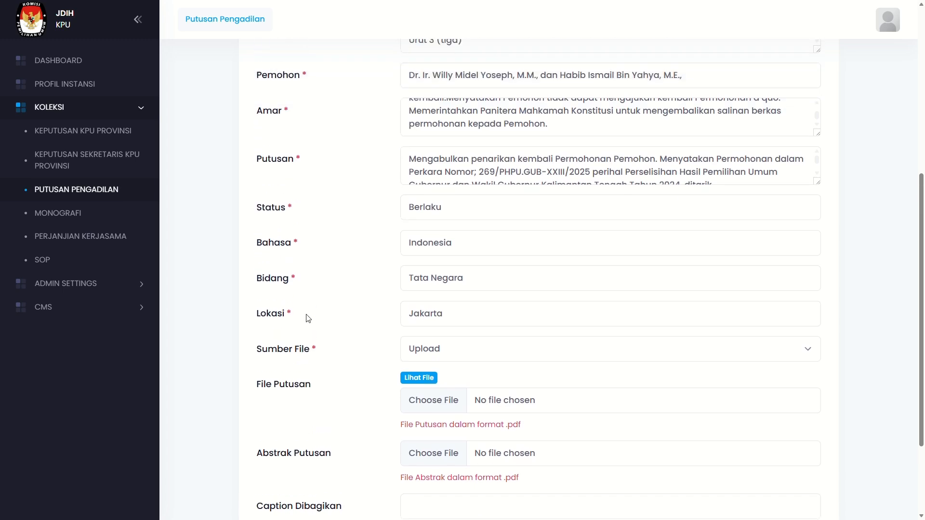
scroll(308, 318, "up", 2)
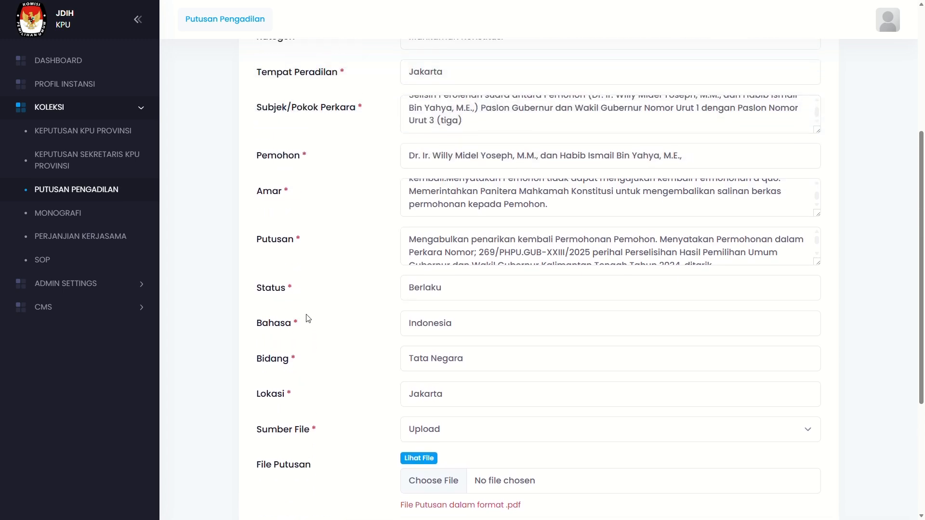
scroll(309, 318, "up", 2)
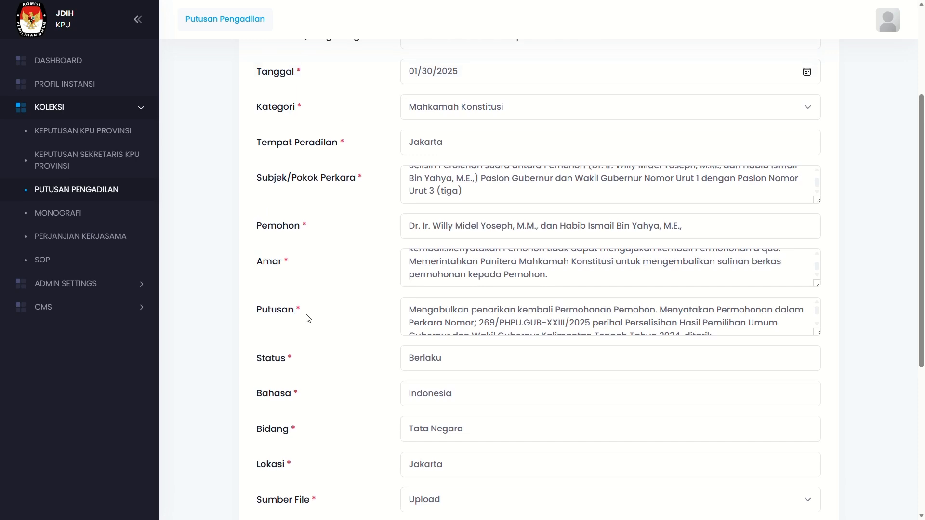
scroll(308, 319, "up", 1)
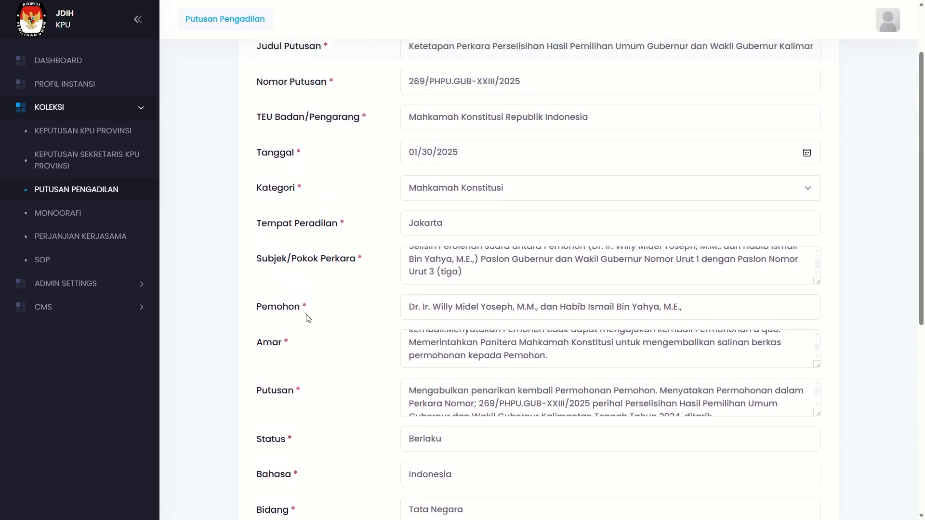
scroll(308, 318, "up", 2)
scroll(306, 315, "up", 2)
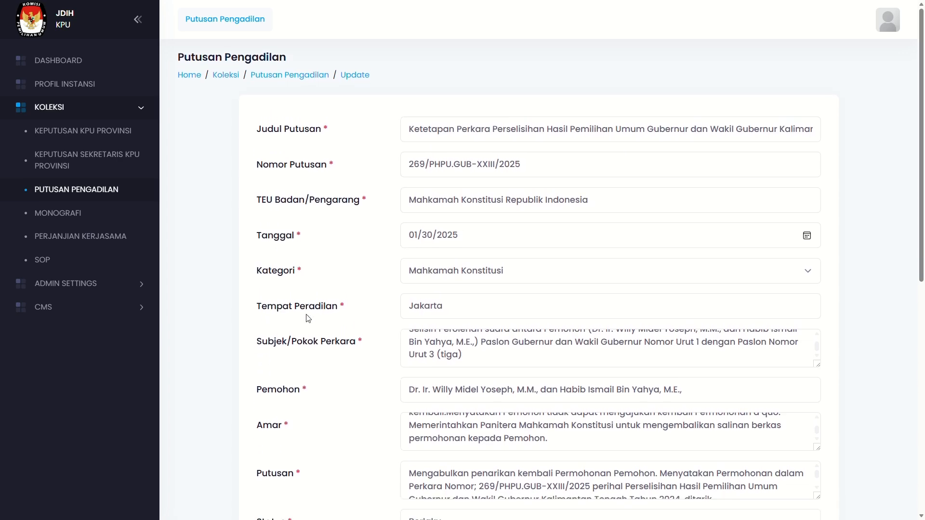
scroll(309, 319, "down", 8)
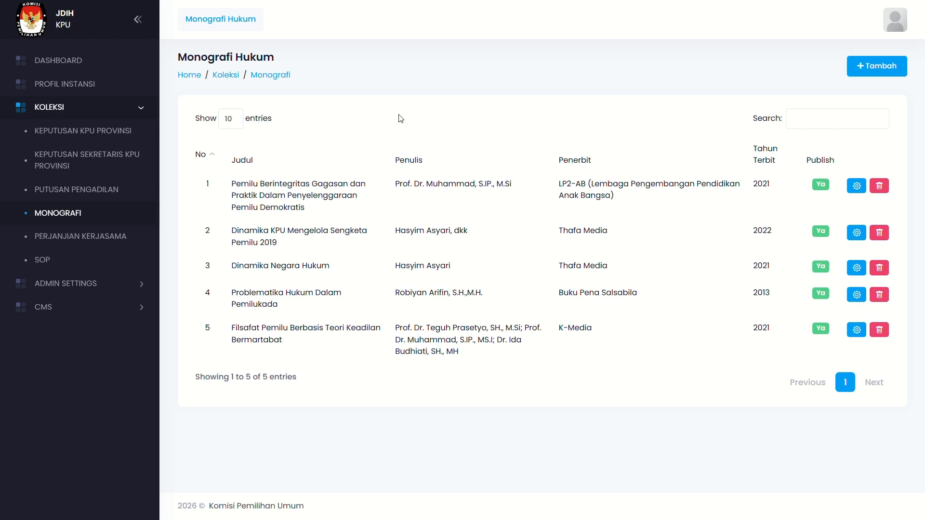
Open the first Monografi Hukum entry for editing and examine its fields, from Judul through the cover, file, publish and caption options.
left_click(856, 186)
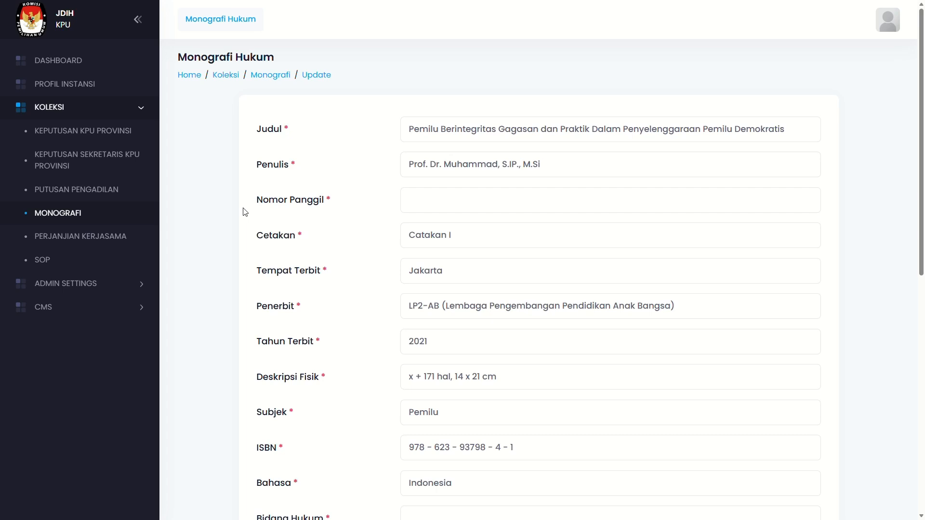
scroll(245, 212, "down", 1)
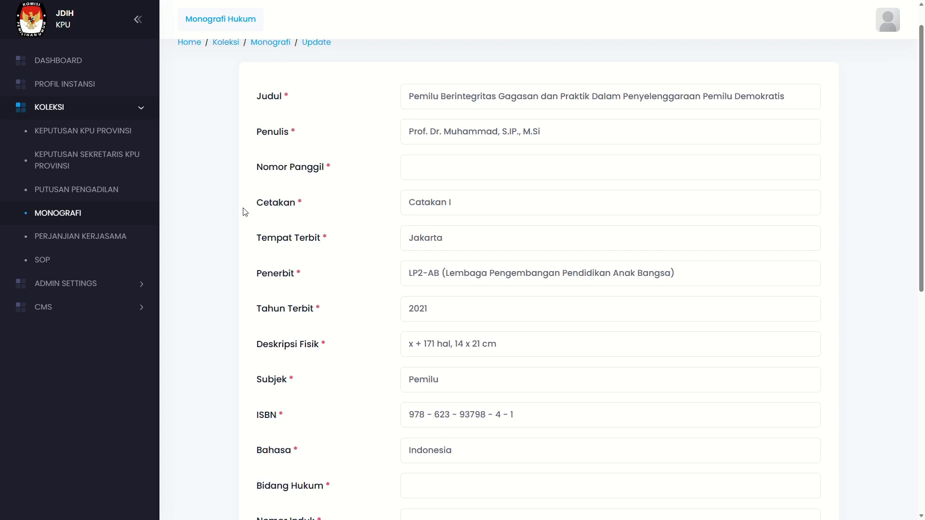
scroll(246, 212, "down", 1)
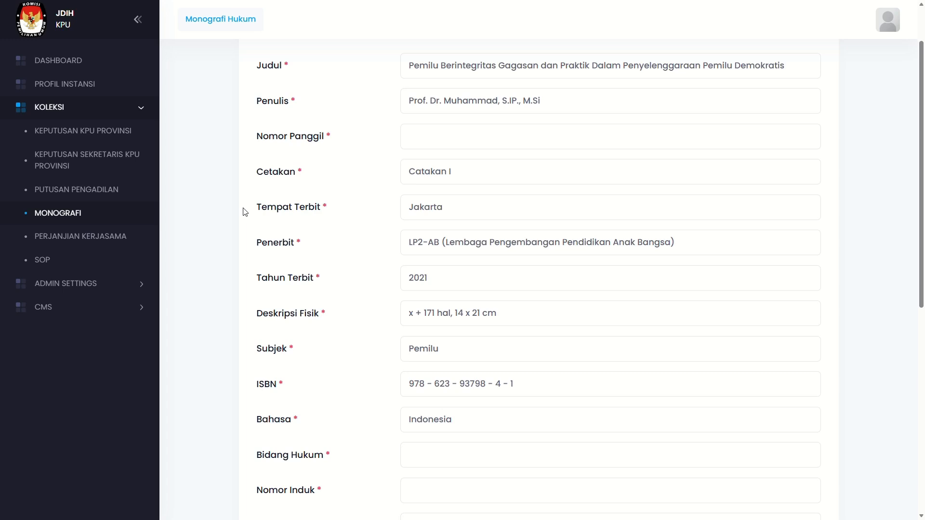
scroll(245, 211, "down", 3)
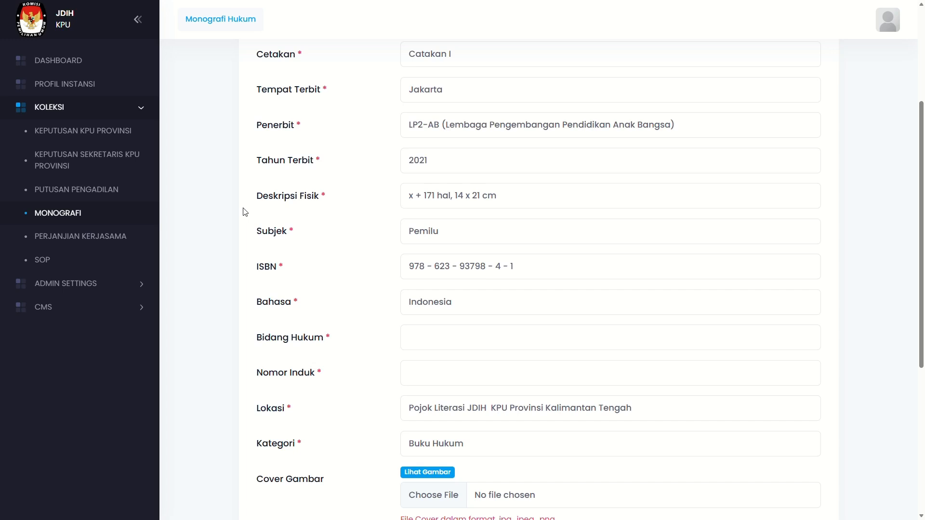
scroll(245, 212, "down", 1)
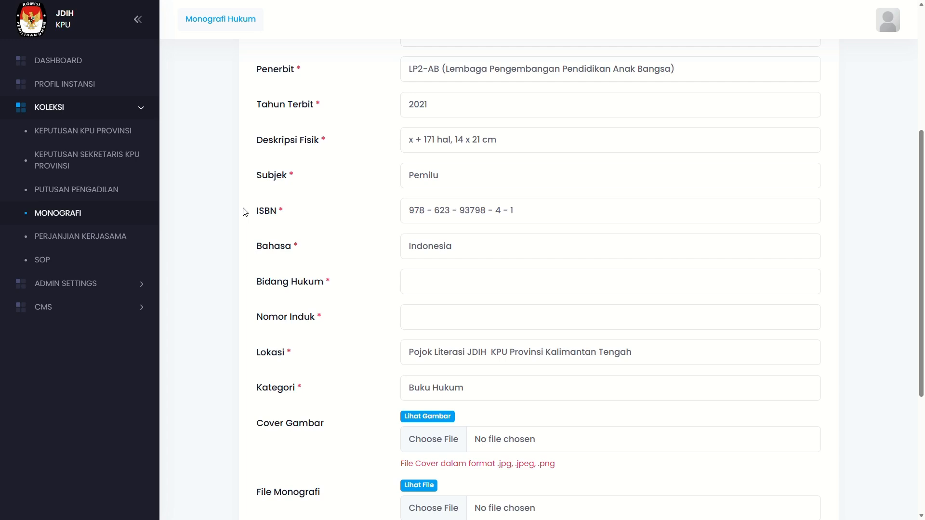
scroll(245, 212, "down", 2)
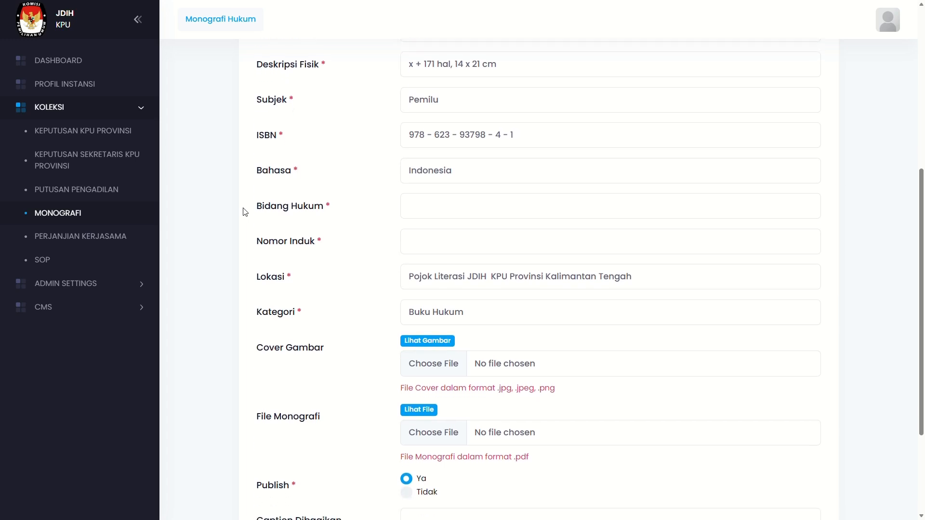
scroll(246, 212, "down", 1)
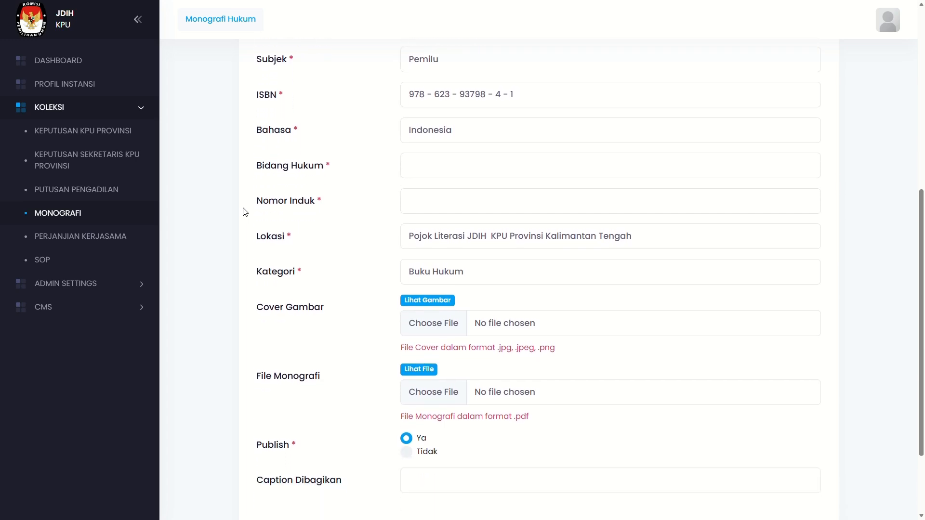
scroll(245, 212, "down", 2)
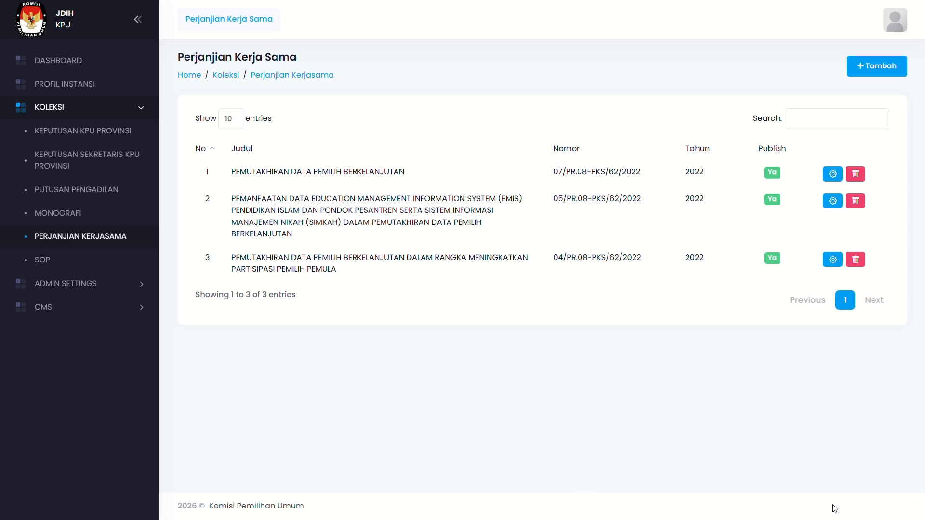
View the update form of the first Perjanjian Kerjasama entry and that of the first entry in the SOP collection.
left_click(833, 174)
left_click(85, 263)
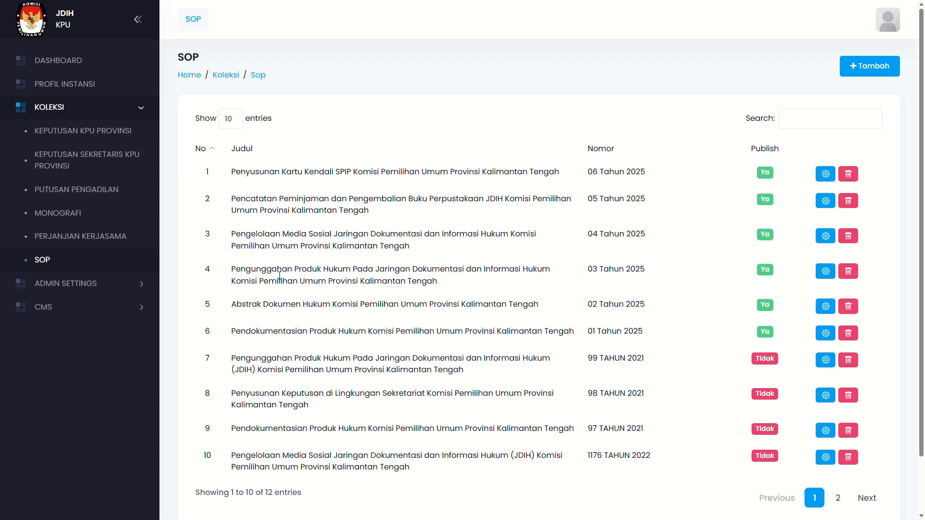
left_click(828, 174)
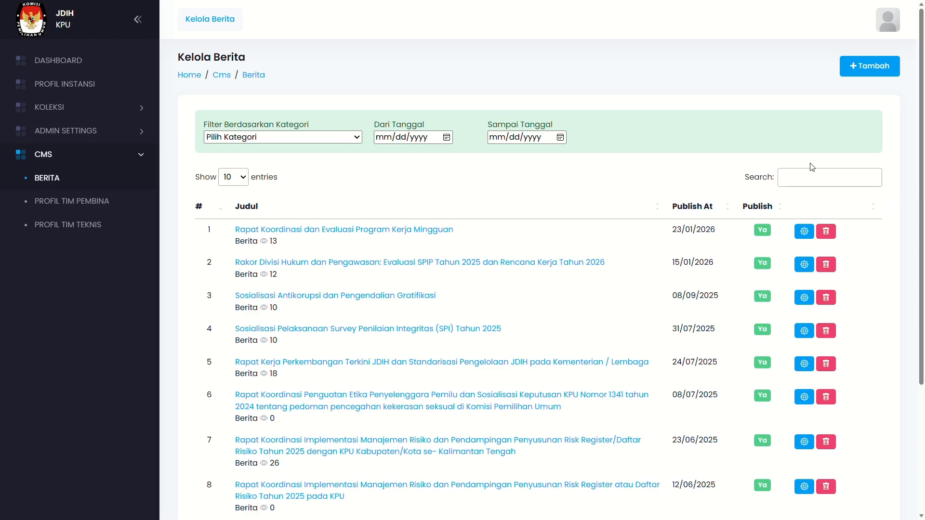
Look over the Kelola Berita list, and open the form for adding a Berita to examine its title, category, image and content fields.
scroll(694, 178, "up", 2)
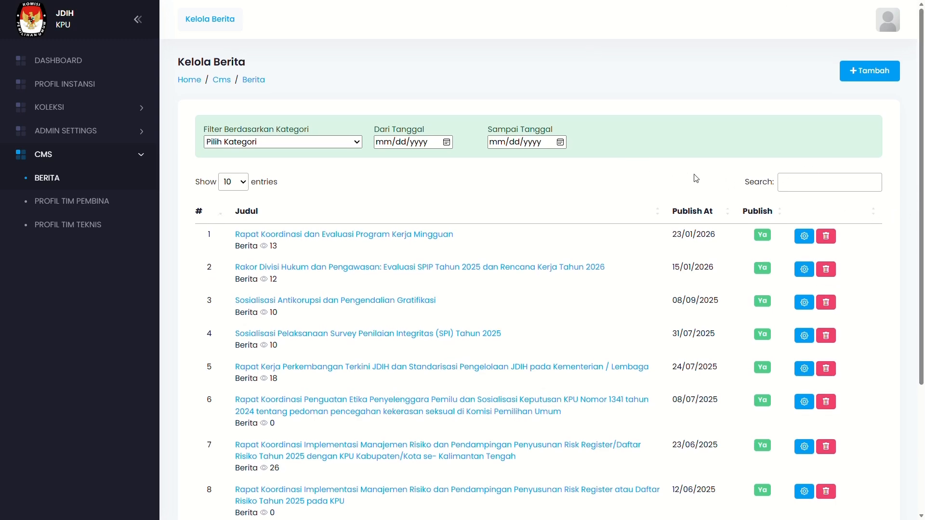
scroll(876, 98, "down", 1)
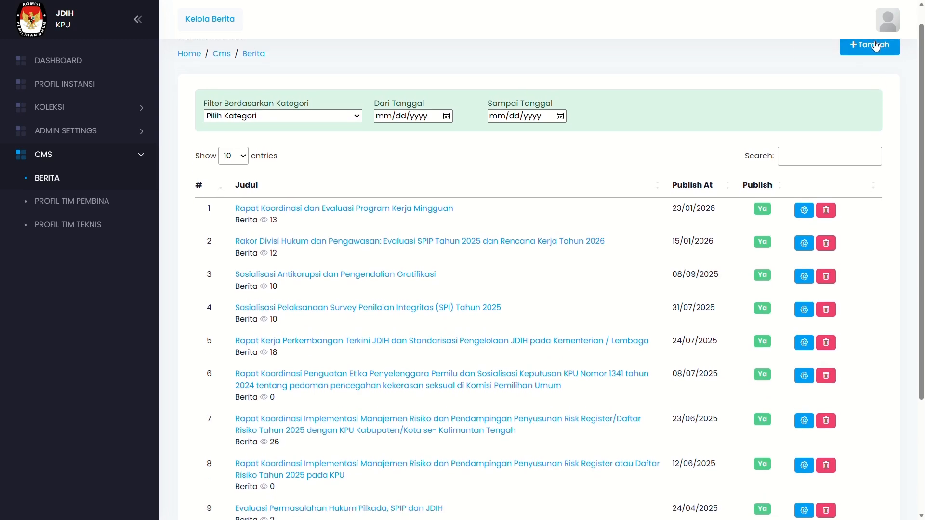
left_click(876, 46)
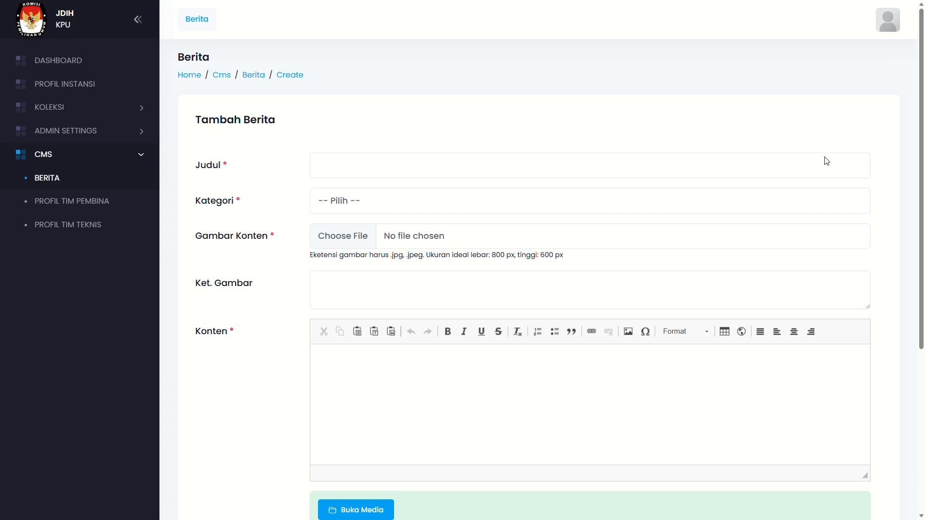
left_click(827, 160)
scroll(827, 161, "down", 1)
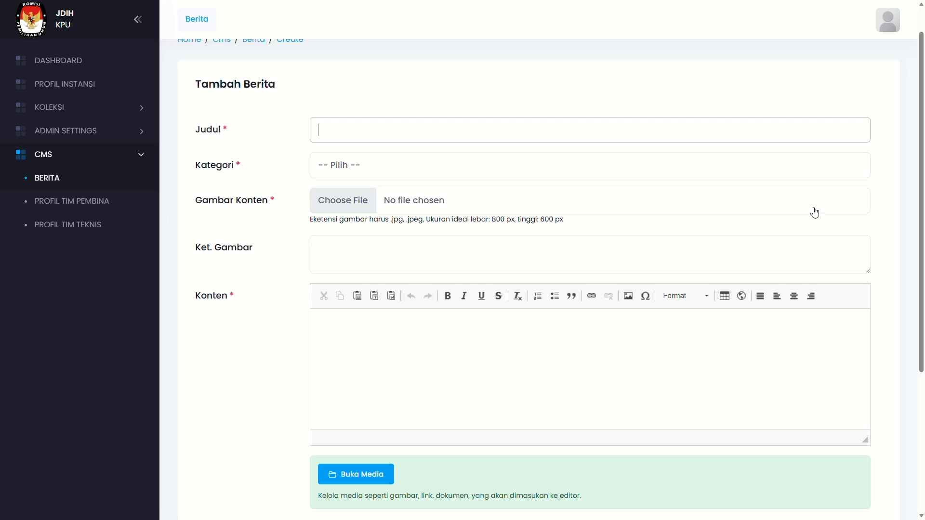
View the Profil Tim Pembina list and the Profil Tim Teknis page of the CMS section.
left_click(92, 201)
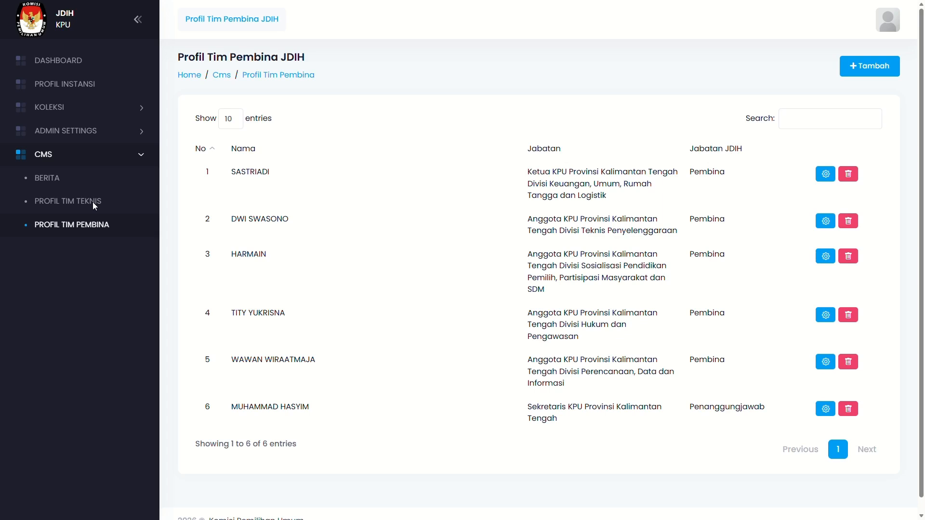
left_click(93, 201)
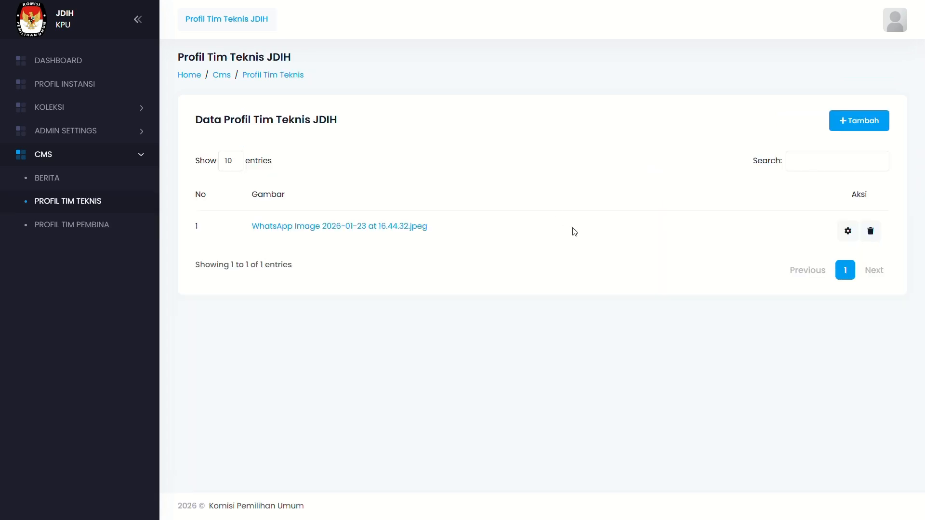